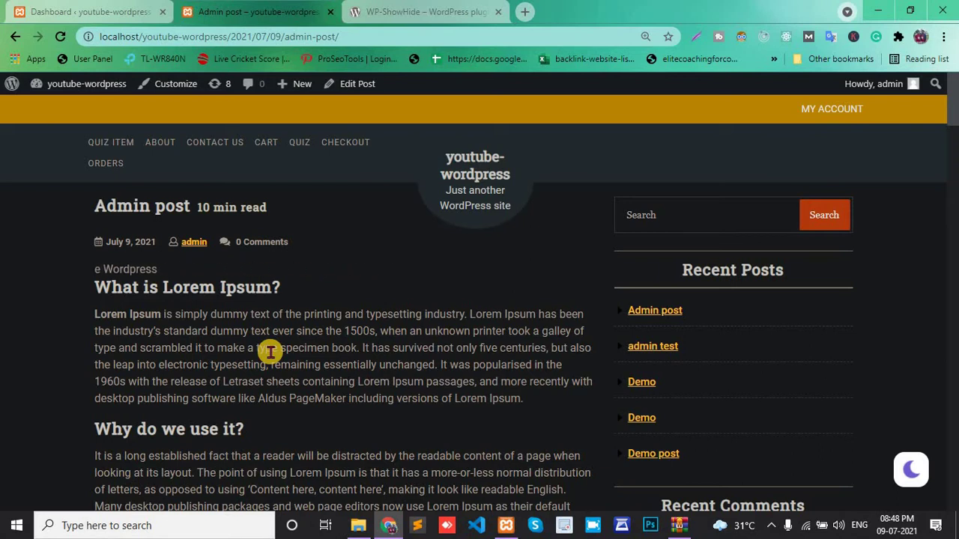
# Open the page for adding new plugins in the WordPress dashboard.
pyautogui.click(101, 13)
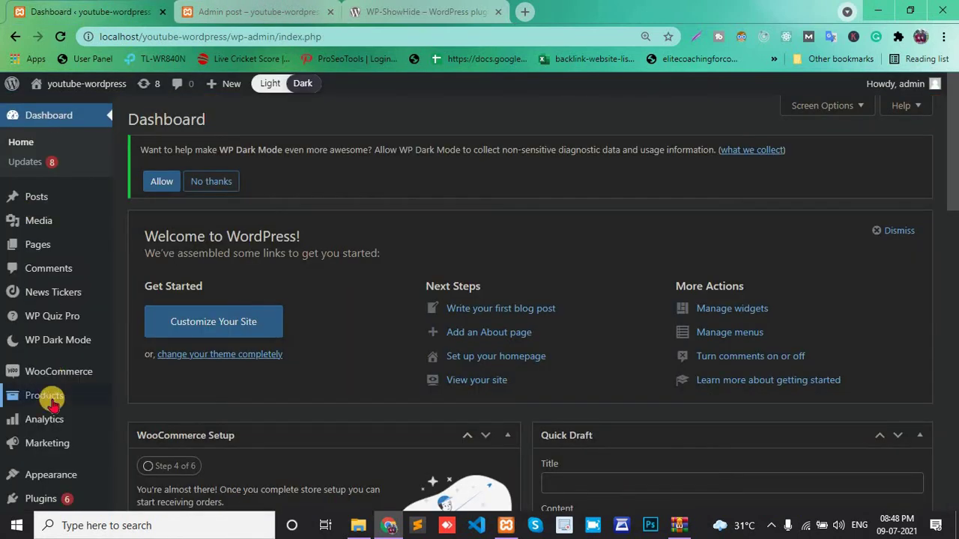
pyautogui.scroll(-1, 49, 397)
pyautogui.moveTo(48, 442)
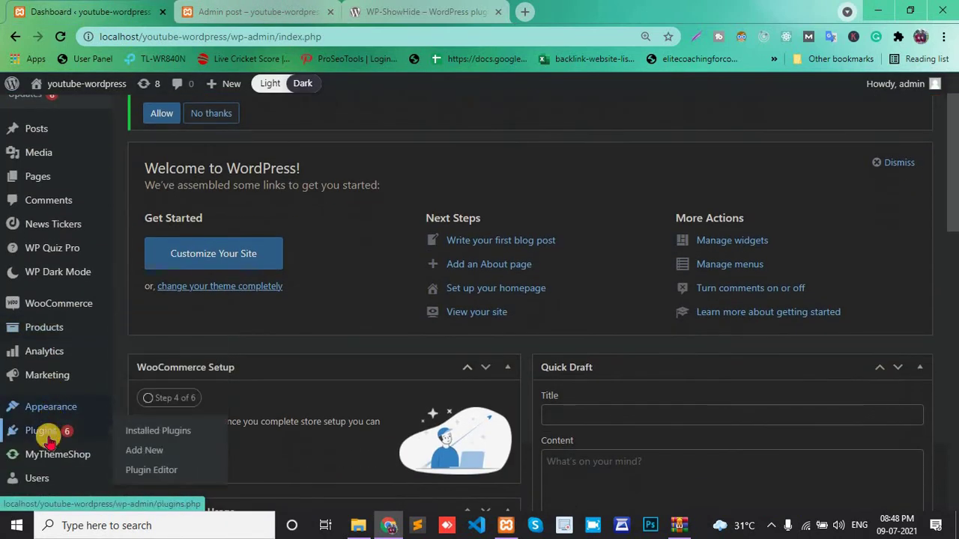
pyautogui.click(131, 453)
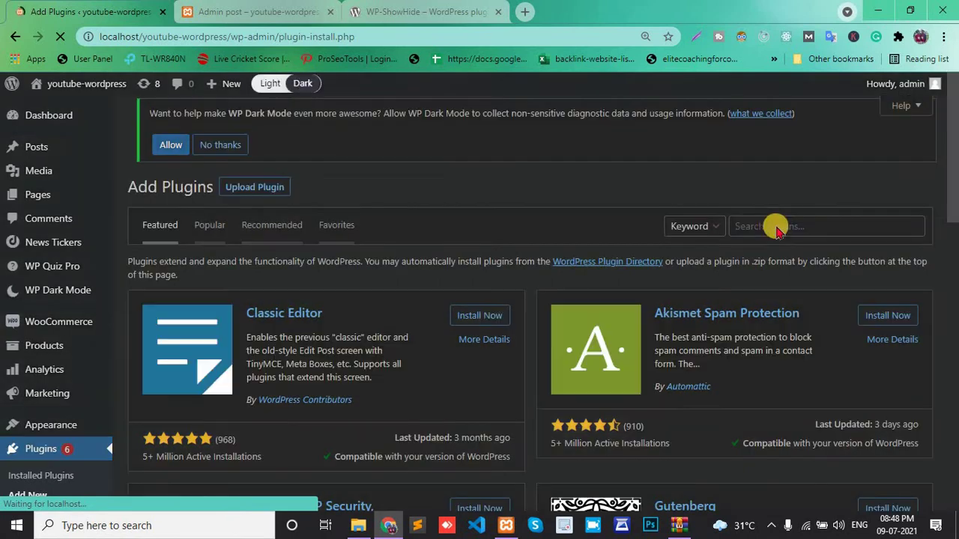
# Search the plugin directory for "wp hideshow".
pyautogui.click(771, 227)
pyautogui.write('wp')
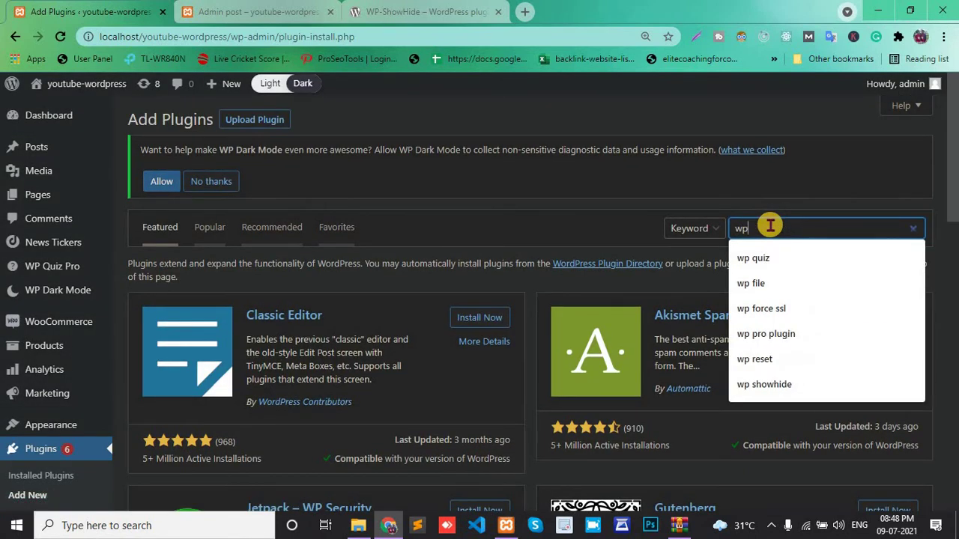
pyautogui.write(' hideshow')
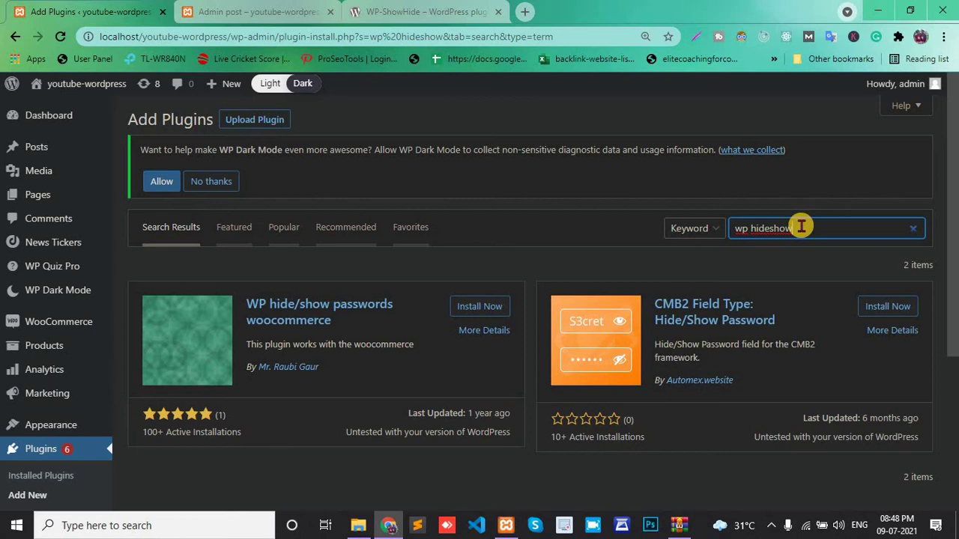
# Search the plugin directory for "wp showhide" and install and activate the WP-ShowHide plugin.
pyautogui.moveTo(800, 226); pyautogui.dragTo(753, 226)
pyautogui.press('BackSpace')
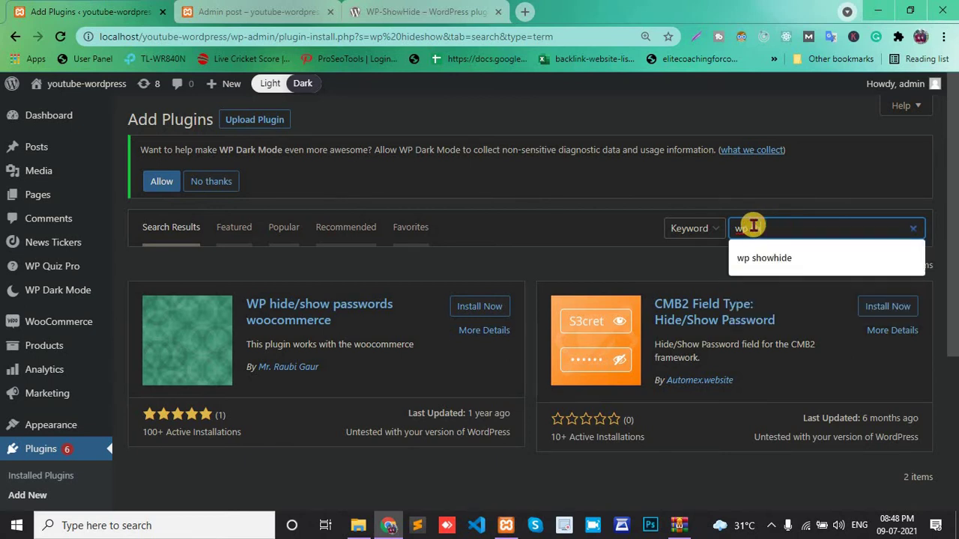
pyautogui.write('showhide')
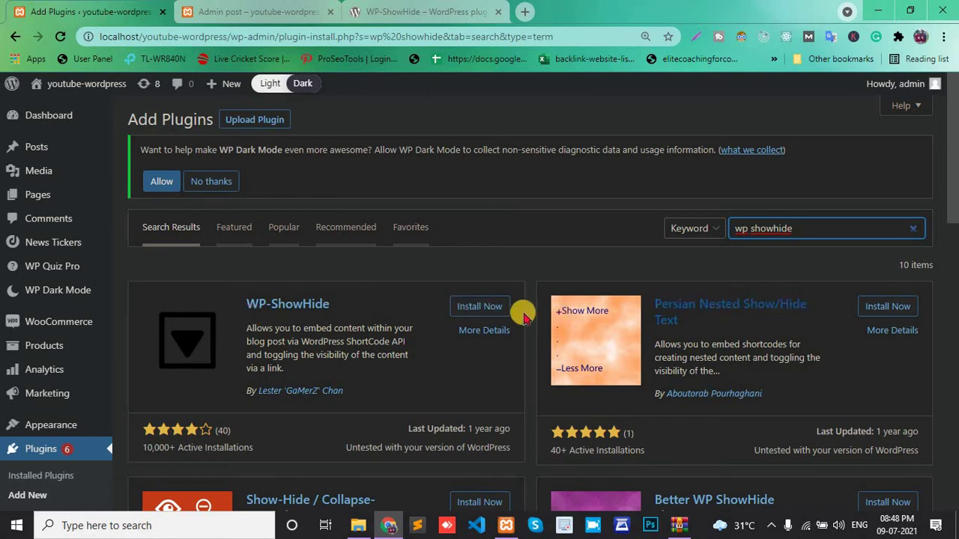
pyautogui.click(495, 313)
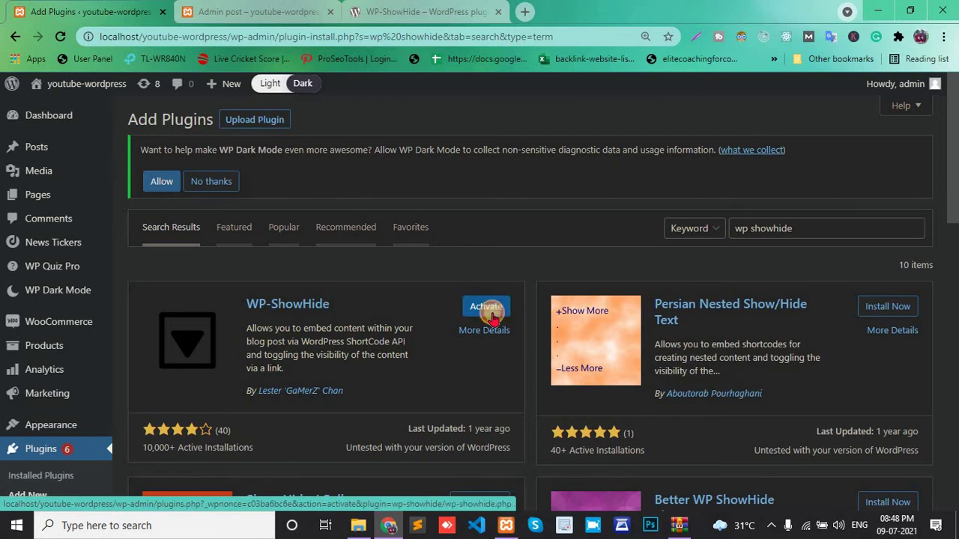
pyautogui.click(494, 316)
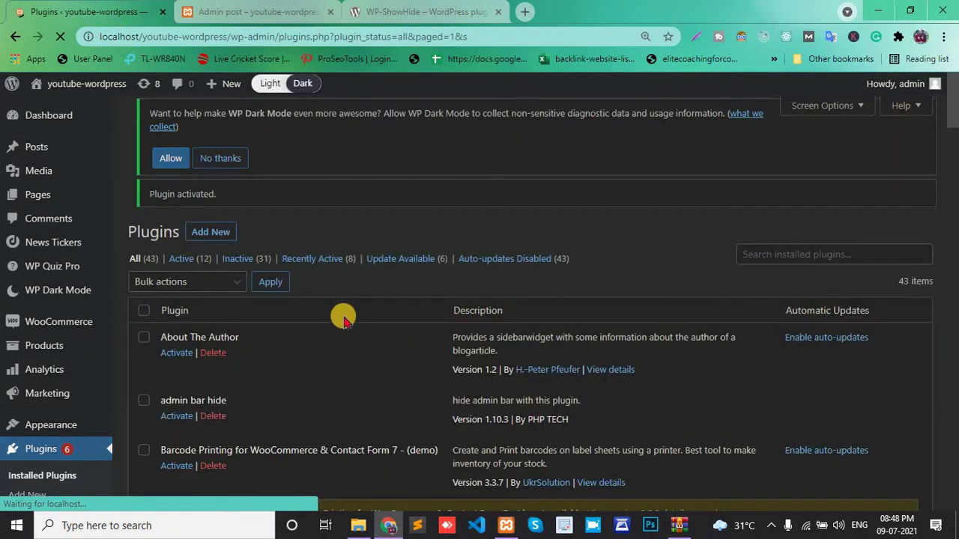
# Find WP-ShowHide in the installed plugins list and copy the example showhide shortcode from its description.
pyautogui.scroll(-5, 343, 318)
pyautogui.scroll(-5, 343, 318)
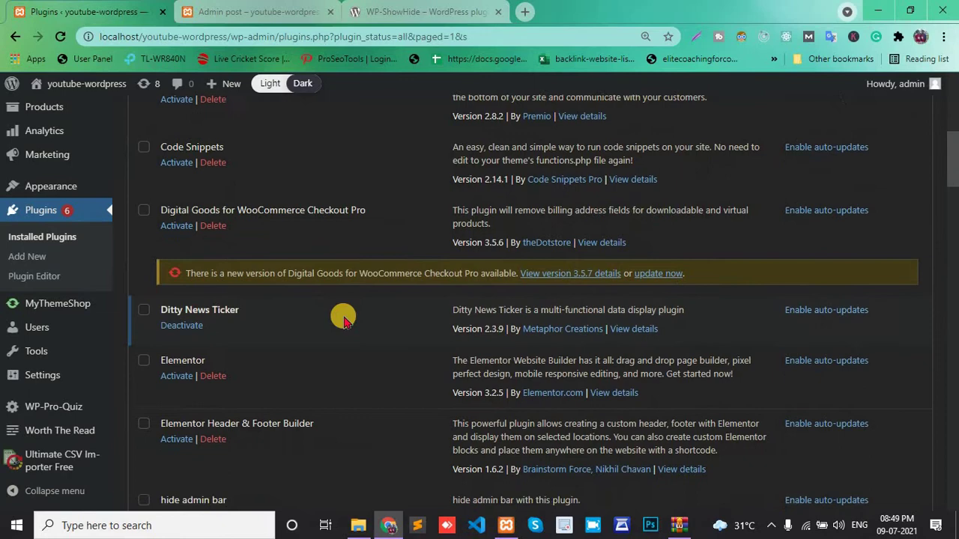
pyautogui.scroll(-7, 282, 457)
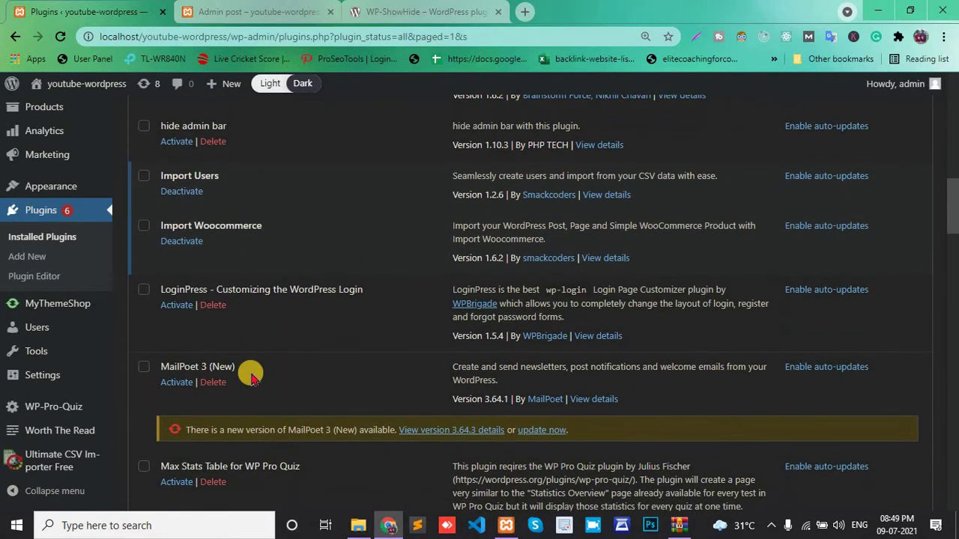
pyautogui.scroll(-10, 250, 379)
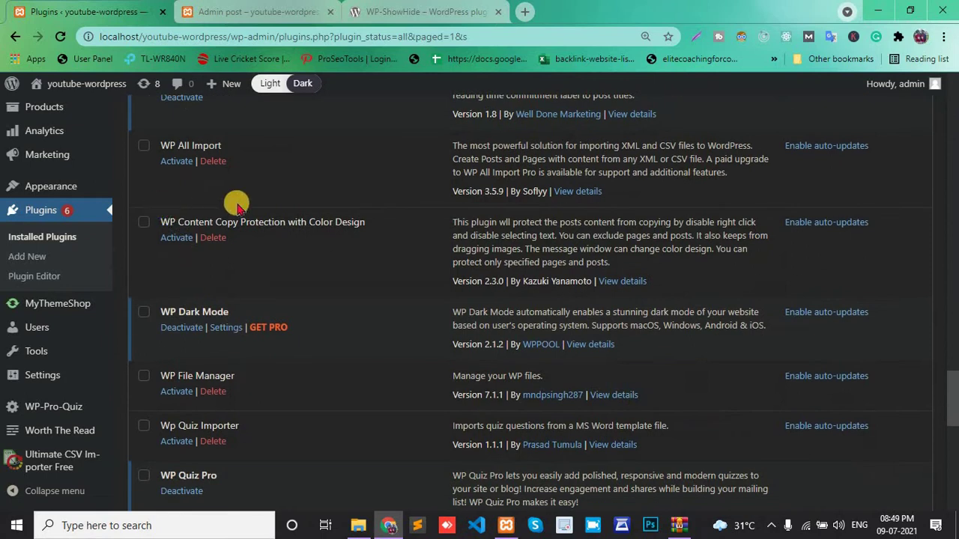
pyautogui.scroll(-3, 197, 445)
pyautogui.scroll(-4, 199, 449)
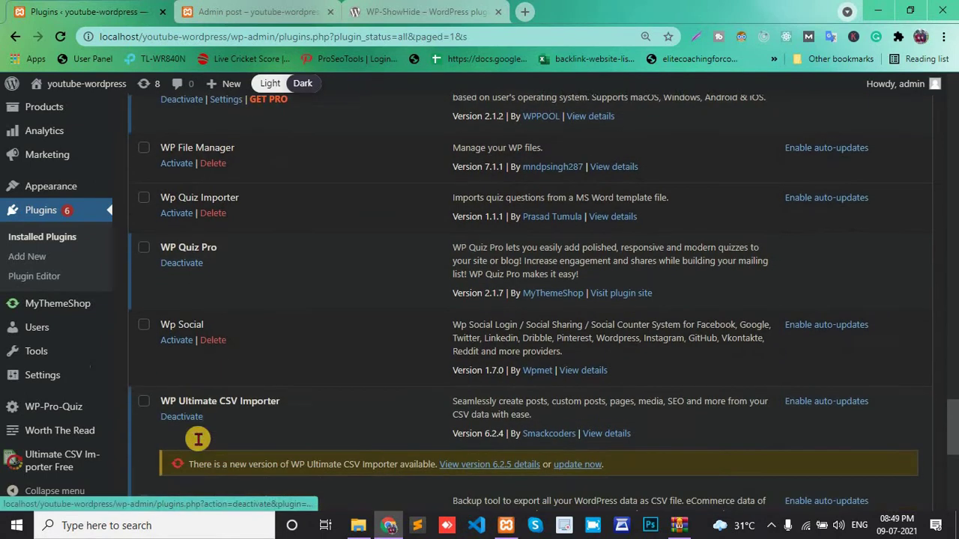
pyautogui.scroll(-2, 197, 440)
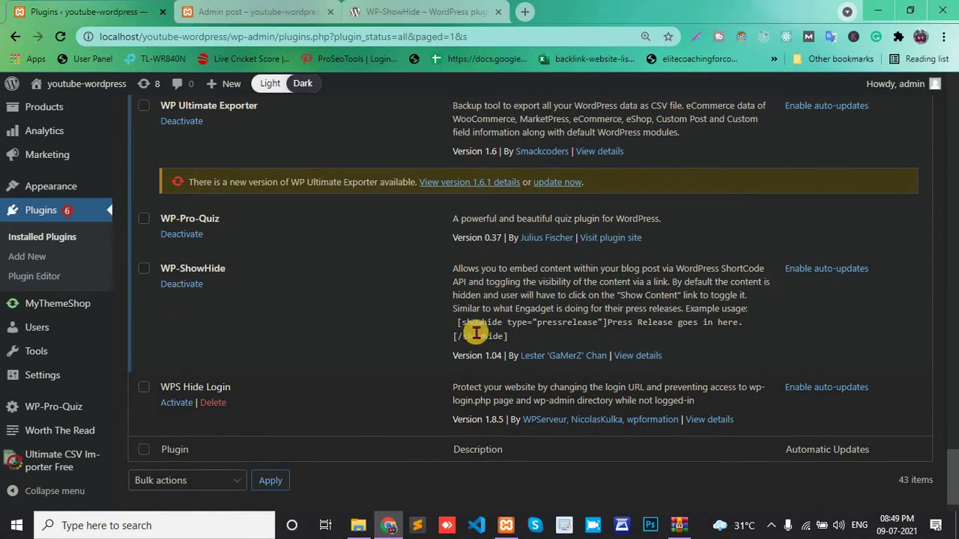
pyautogui.moveTo(510, 339); pyautogui.dragTo(457, 324)
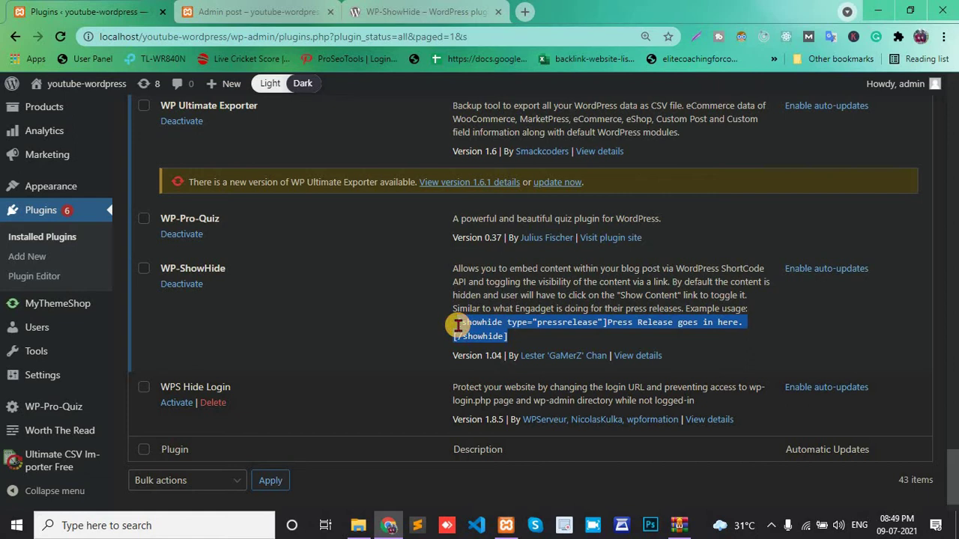
# Open "Admin post" from the posts list for editing in a new browser tab.
pyautogui.scroll(4, 391, 313)
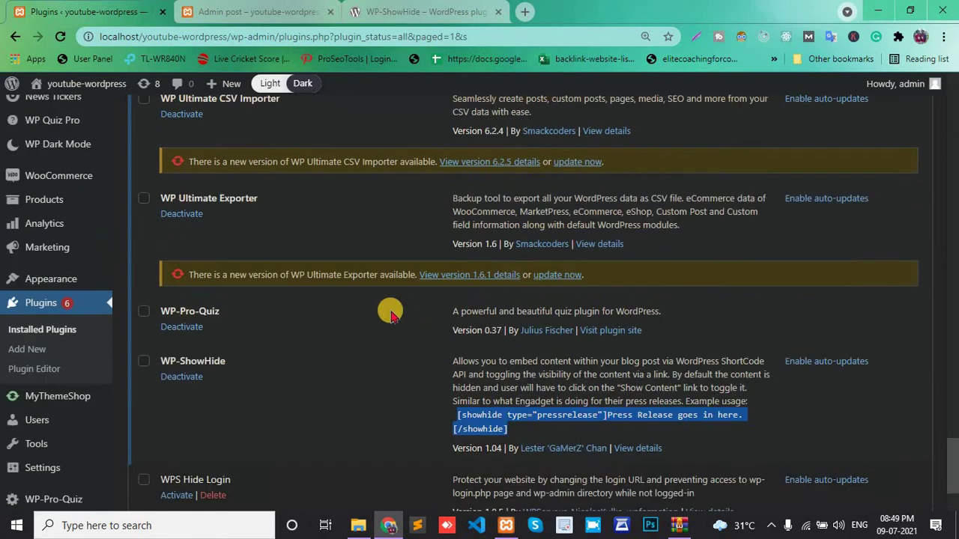
pyautogui.moveTo(35, 152)
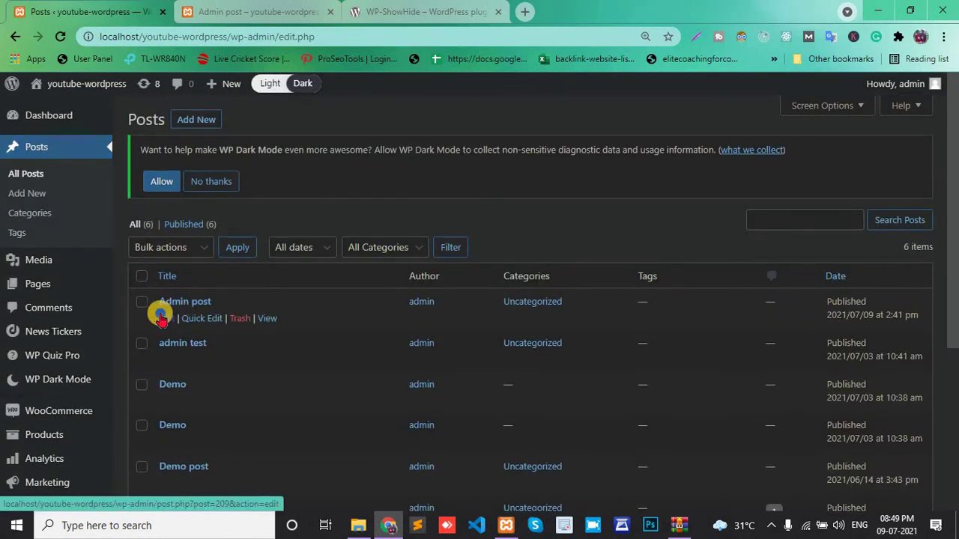
pyautogui.rightClick(162, 315)
pyautogui.click(217, 325)
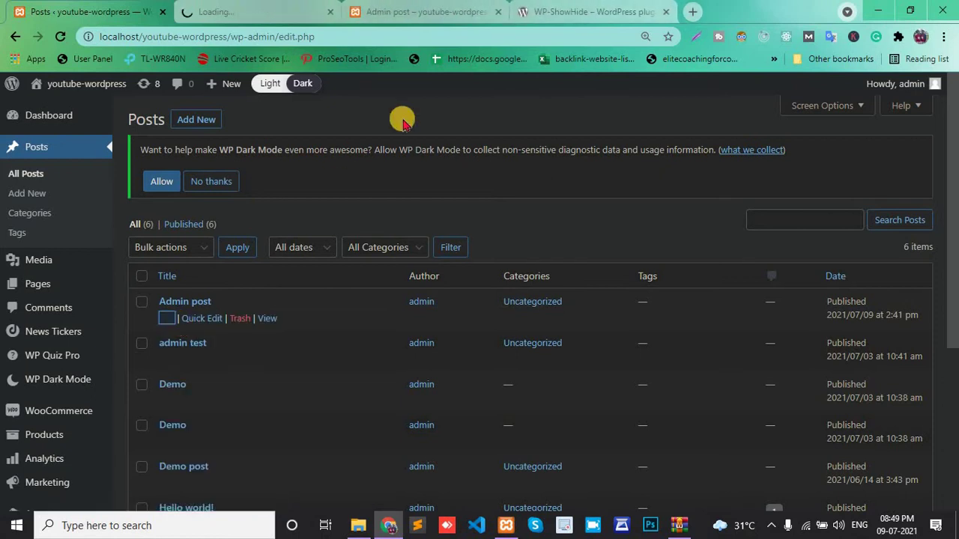
pyautogui.click(436, 9)
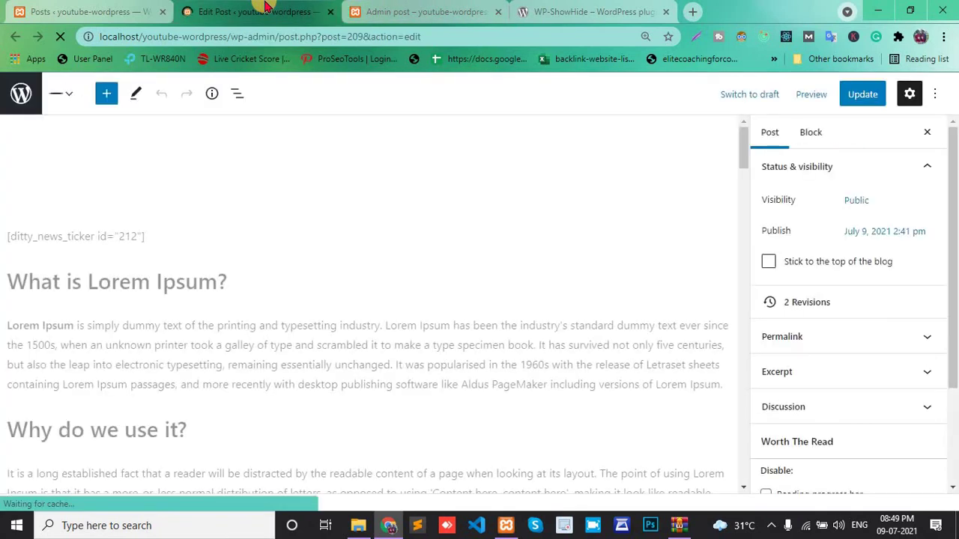
# Remove the ditty_news_ticker shortcode and paste the copied showhide shortcode into a new paragraph above the first heading.
pyautogui.click(10, 238)
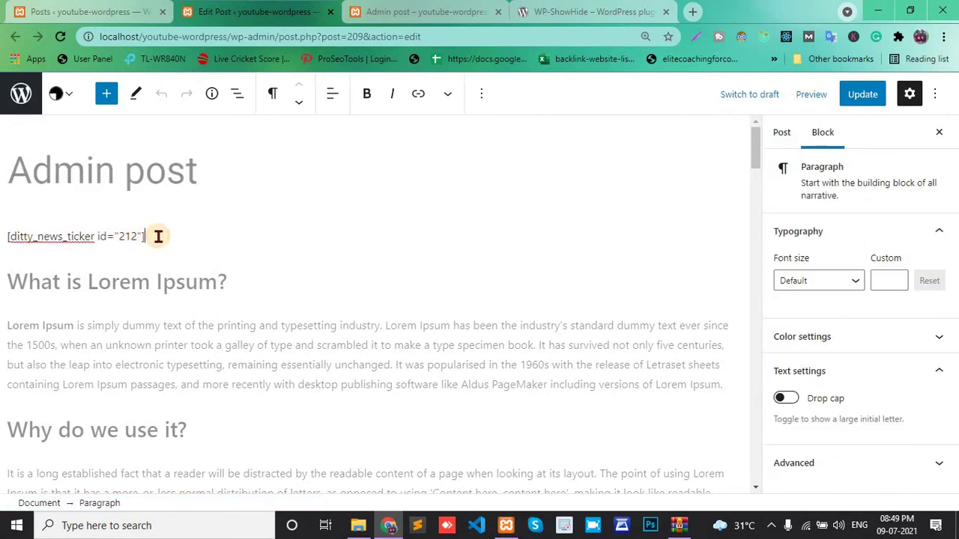
pyautogui.press('Return')
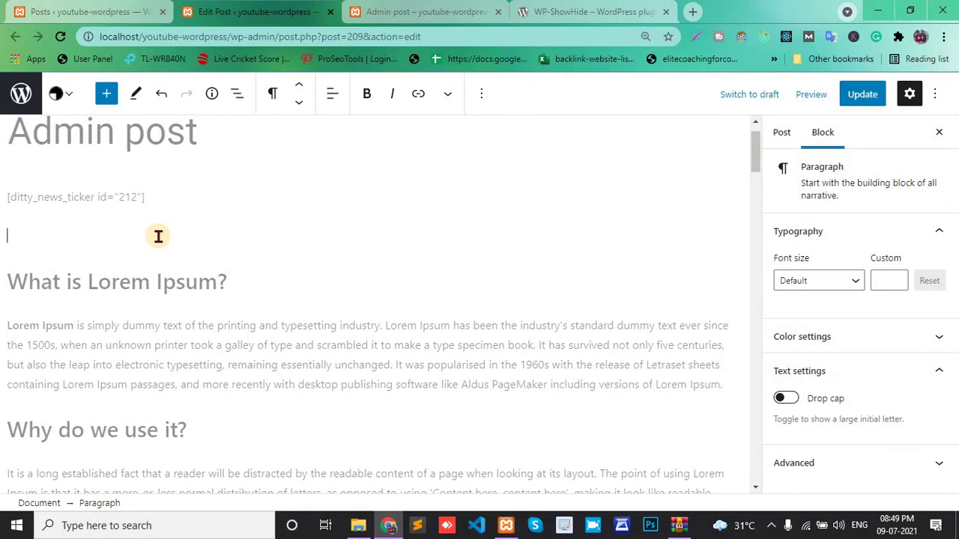
pyautogui.click(13, 207)
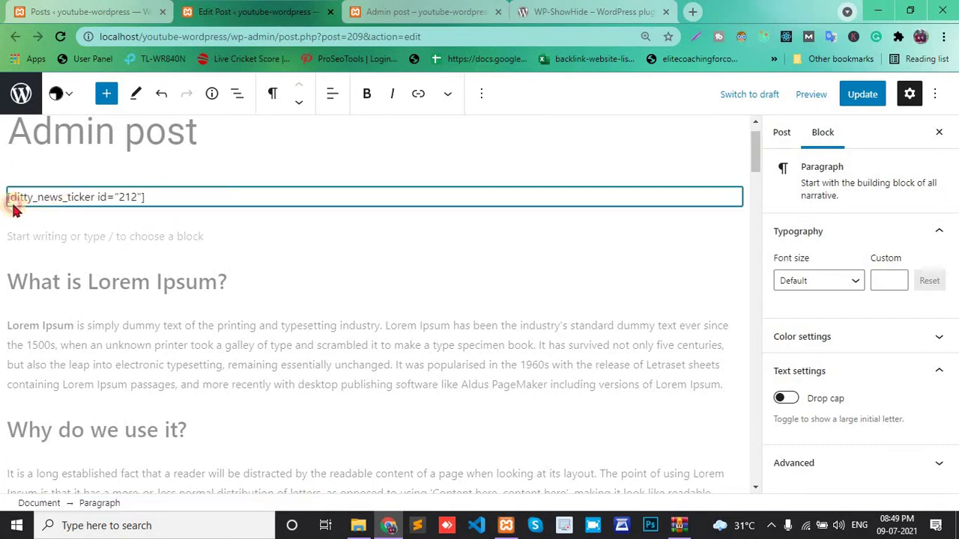
pyautogui.moveTo(14, 210); pyautogui.dragTo(7, 198)
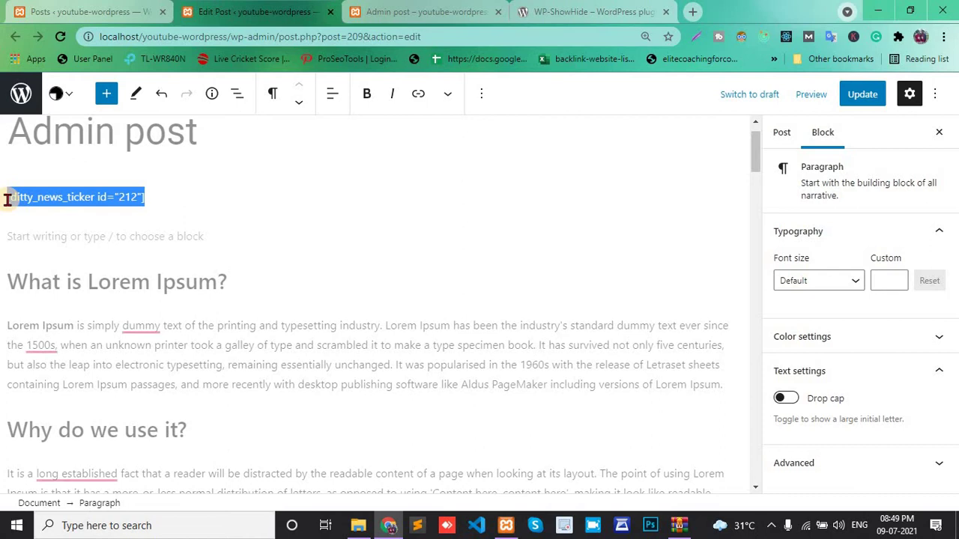
pyautogui.hotkey('ctrl', 'x')
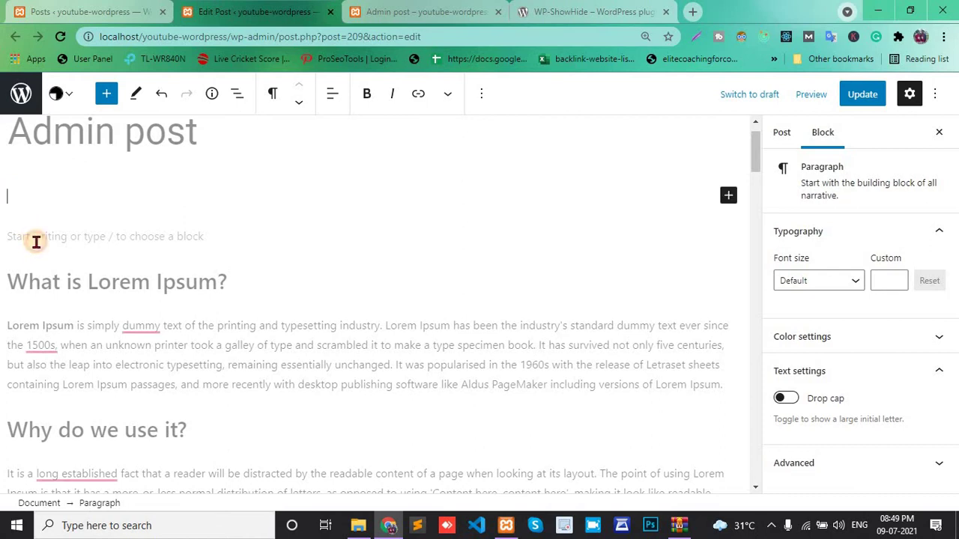
pyautogui.click(36, 241)
pyautogui.hotkey('ctrl', 'v')
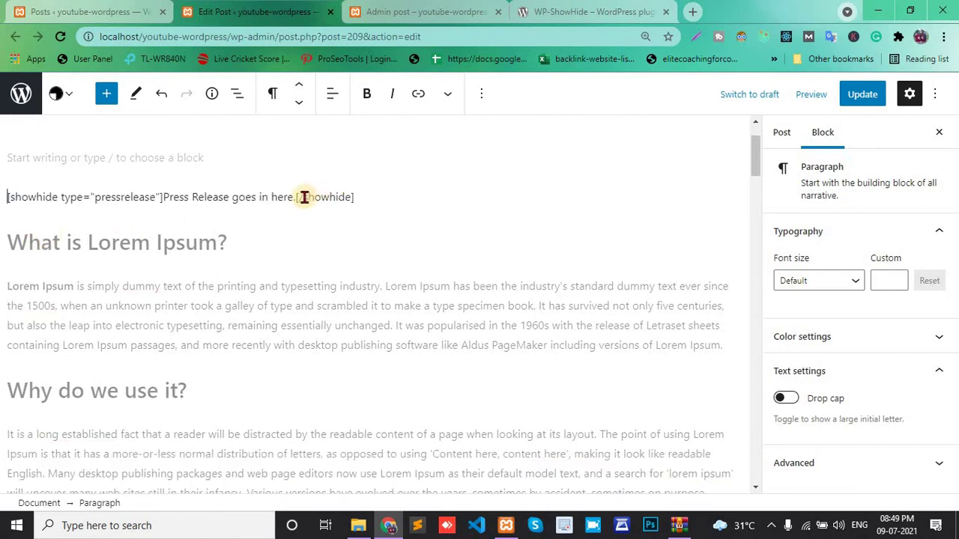
# Move the closing [/showhide] tag to a new paragraph at the very end of the post.
pyautogui.moveTo(297, 199); pyautogui.dragTo(360, 197)
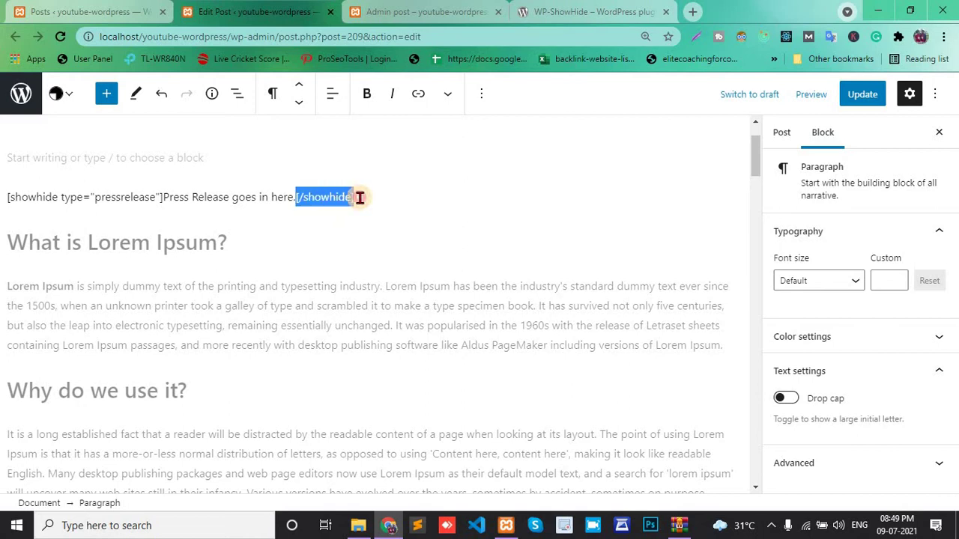
pyautogui.hotkey('ctrl', 'x')
pyautogui.scroll(-10, 370, 248)
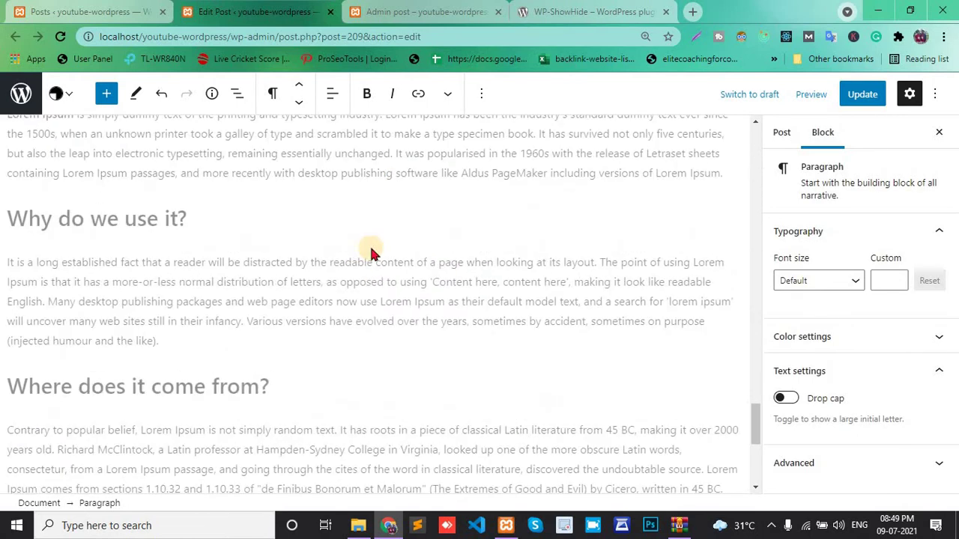
pyautogui.scroll(-1, 370, 248)
pyautogui.click(200, 456)
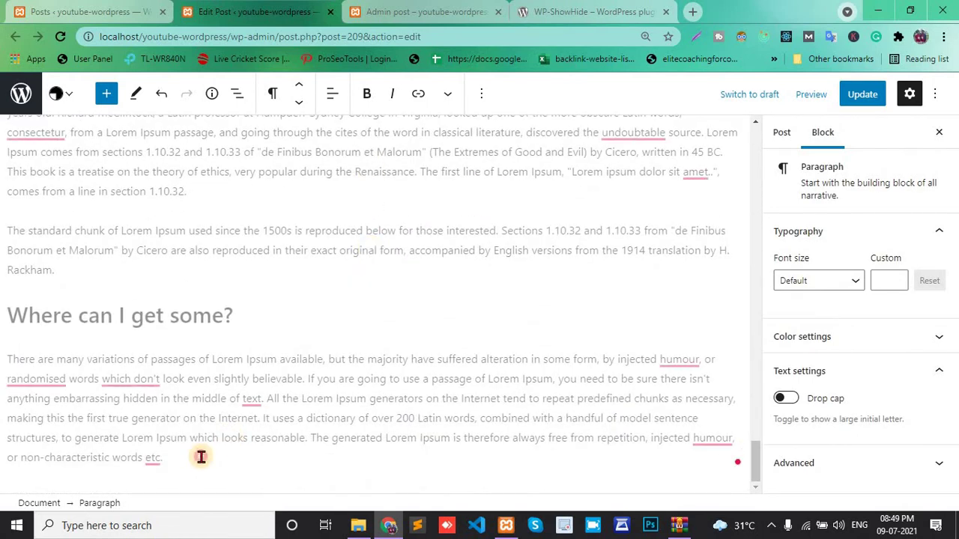
pyautogui.press('Return')
pyautogui.hotkey('ctrl', 'v')
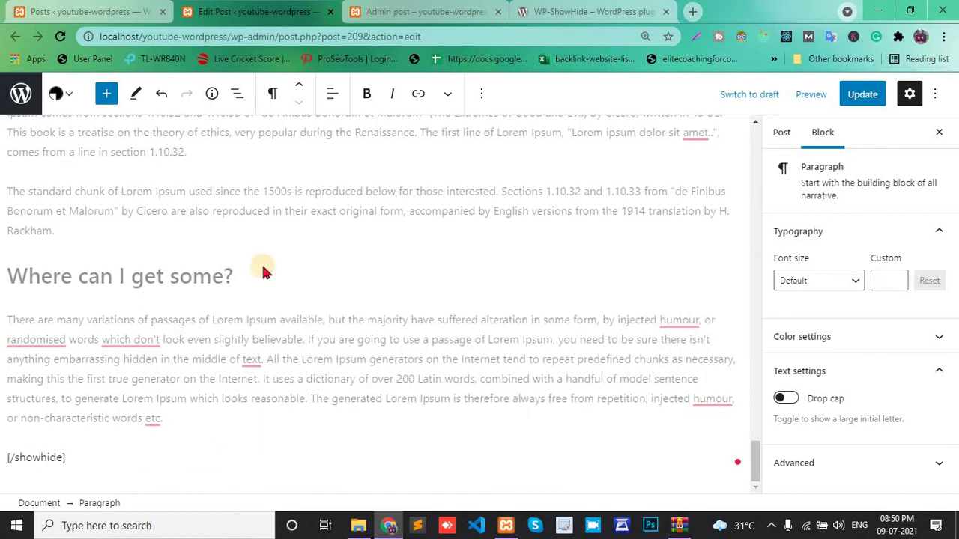
pyautogui.hotkey('ctrl', 'z')
pyautogui.scroll(-4, 262, 266)
pyautogui.scroll(15, 263, 266)
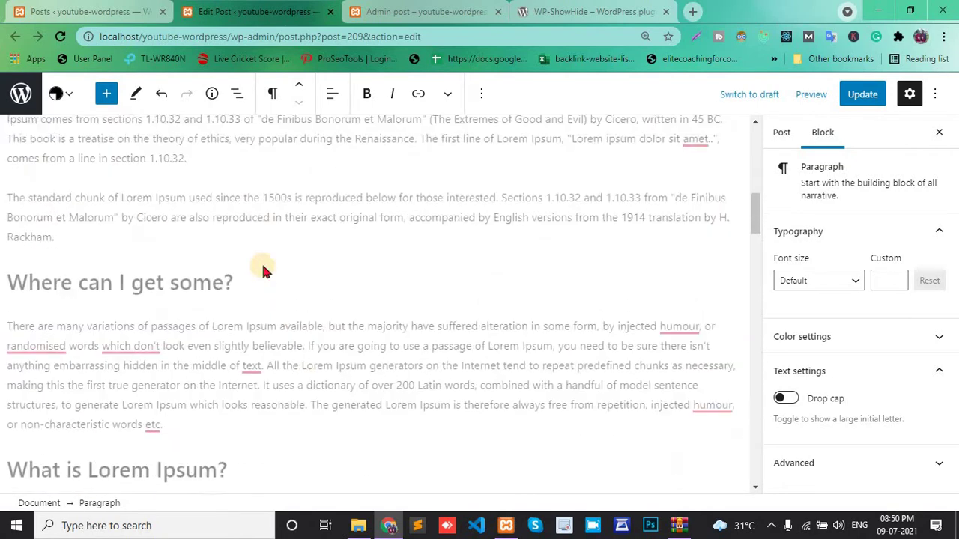
# Replace the placeholder text after the opening showhide tag with "Click Here." and update the post.
pyautogui.moveTo(177, 296)
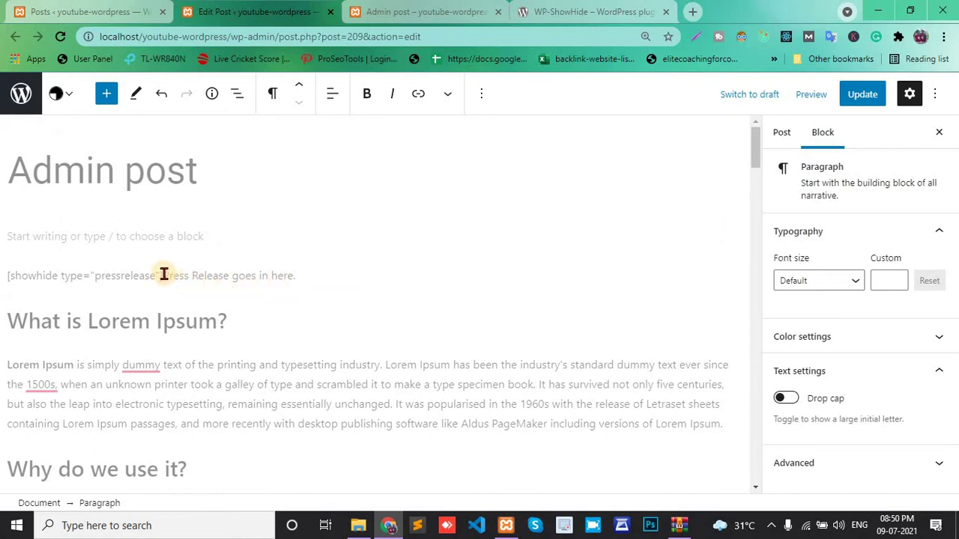
pyautogui.moveTo(164, 275); pyautogui.dragTo(294, 275)
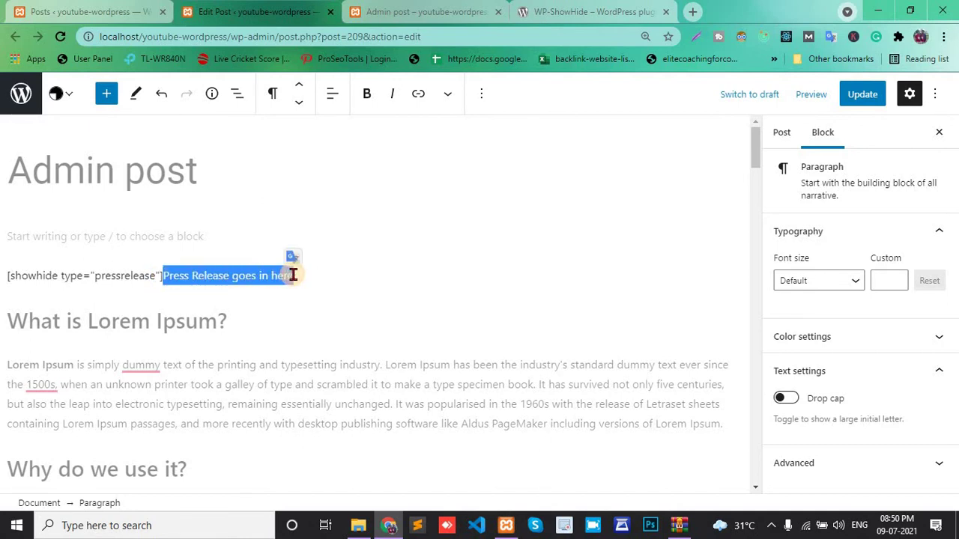
pyautogui.write('H')
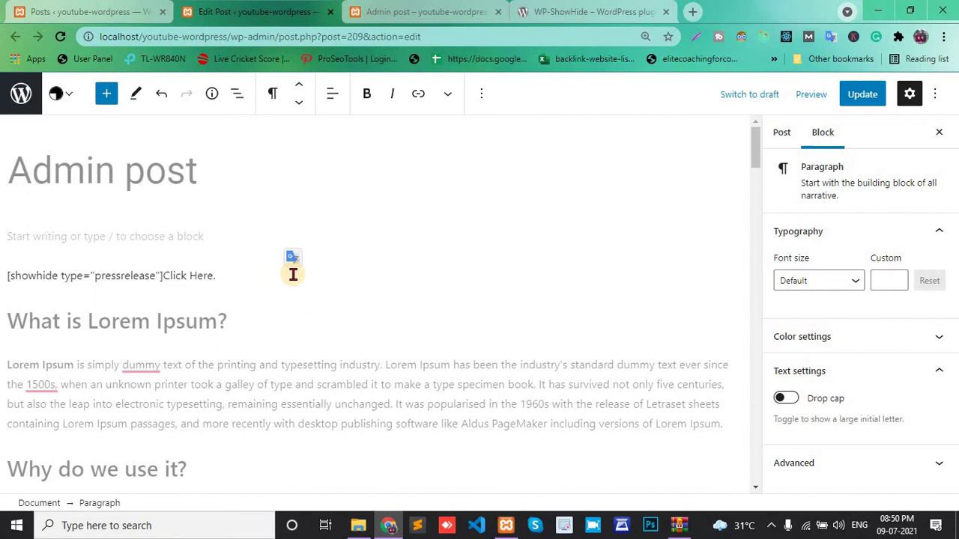
pyautogui.click(866, 96)
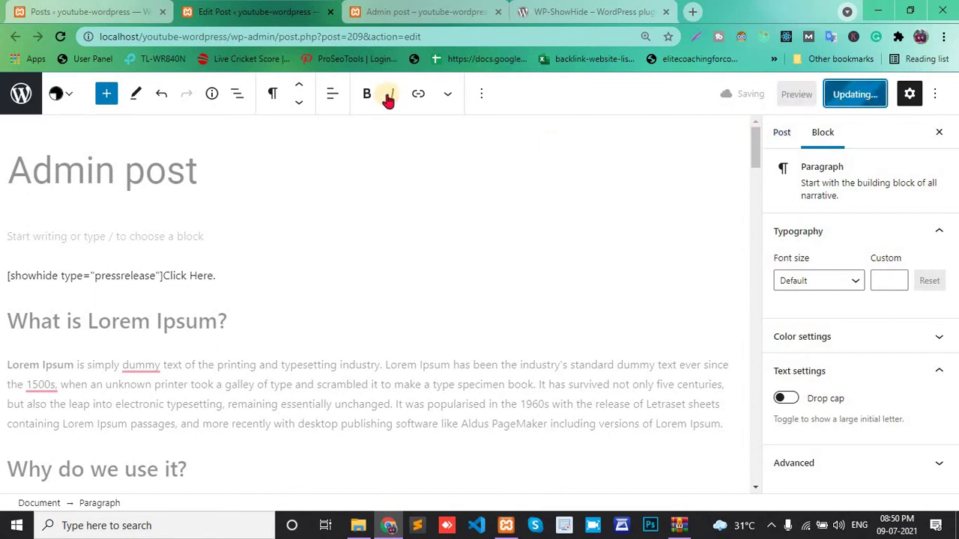
# Reload the published Admin post page and test the show/hide link by expanding, reviewing and collapsing the content.
pyautogui.click(408, 13)
pyautogui.click(60, 36)
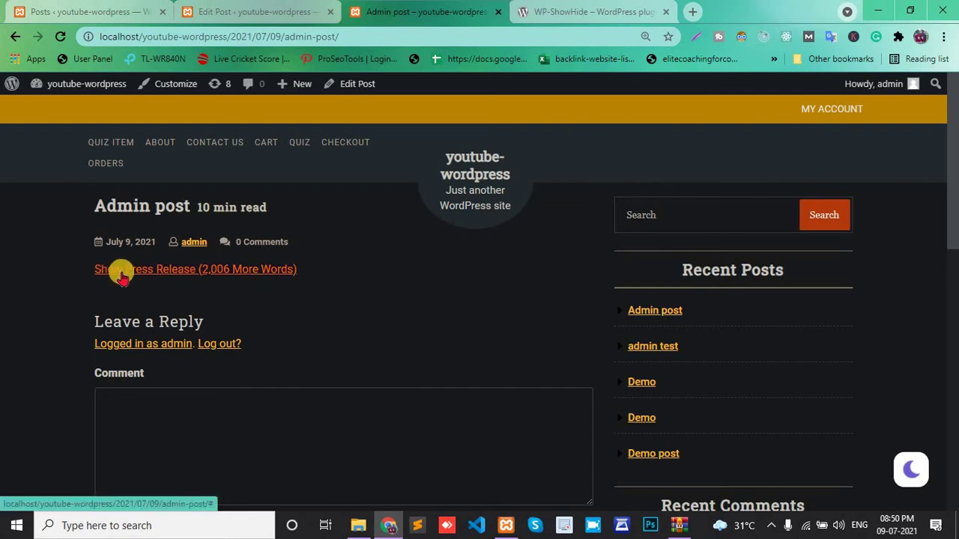
pyautogui.click(121, 272)
pyautogui.scroll(-1, 231, 337)
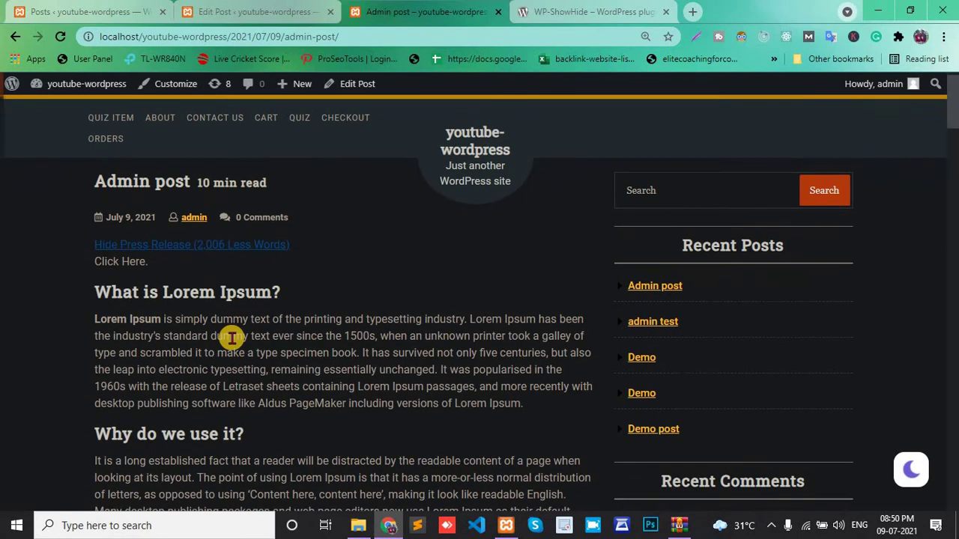
pyautogui.scroll(-6, 231, 337)
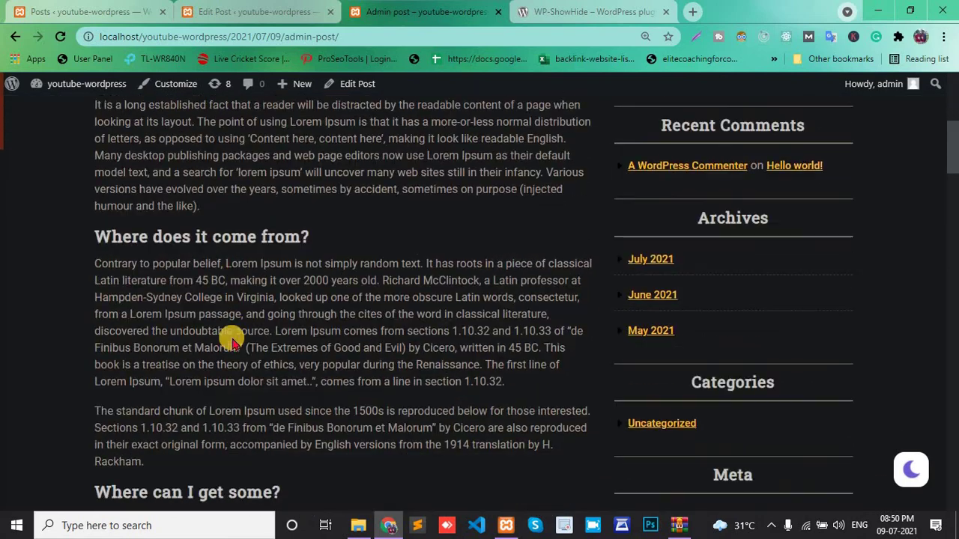
pyautogui.scroll(-7, 232, 341)
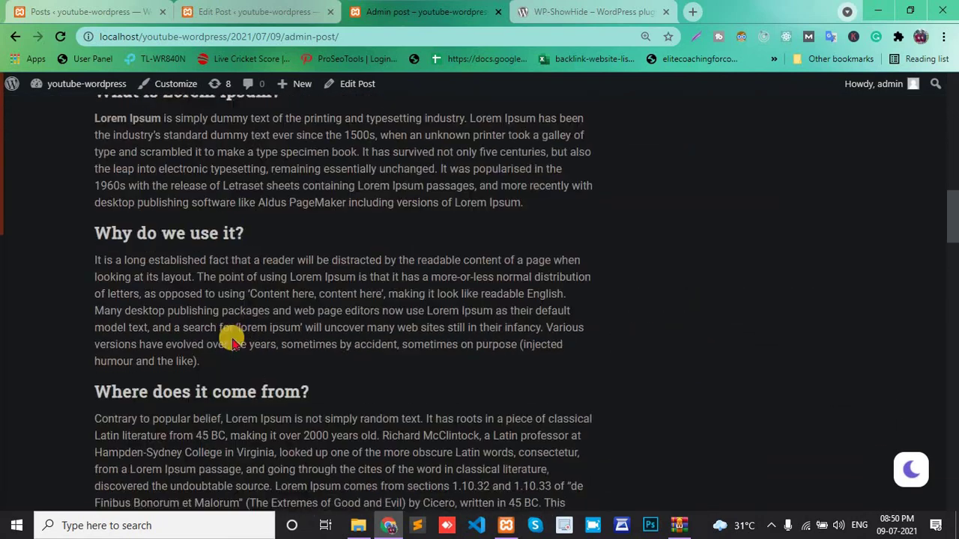
pyautogui.scroll(6, 231, 338)
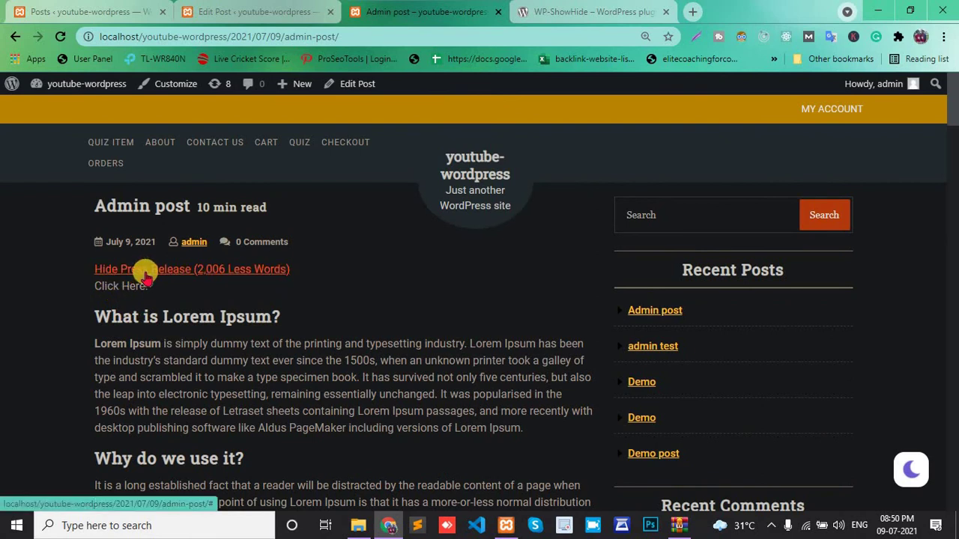
pyautogui.click(145, 272)
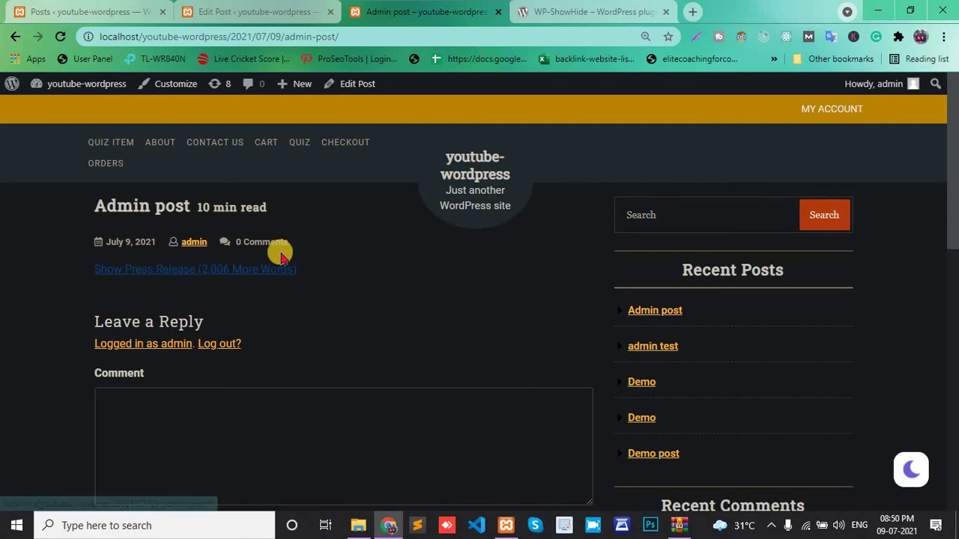